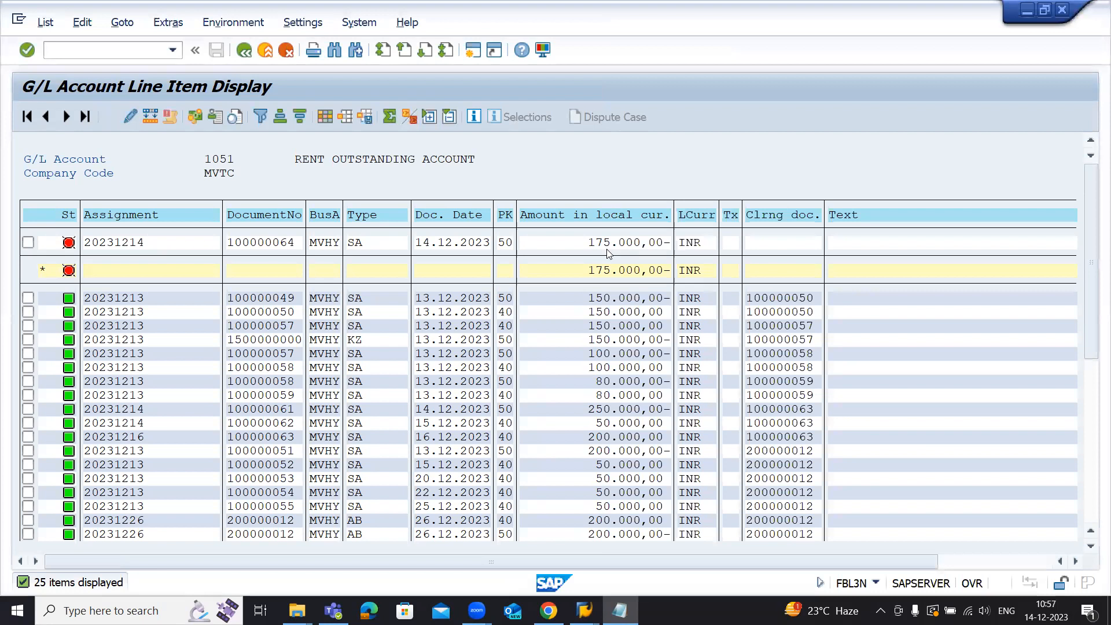
# Step: In the Notepad notes, set the Step 1 rent debit and outstanding rent credit amounts to 175000
pyautogui.click(607, 249)
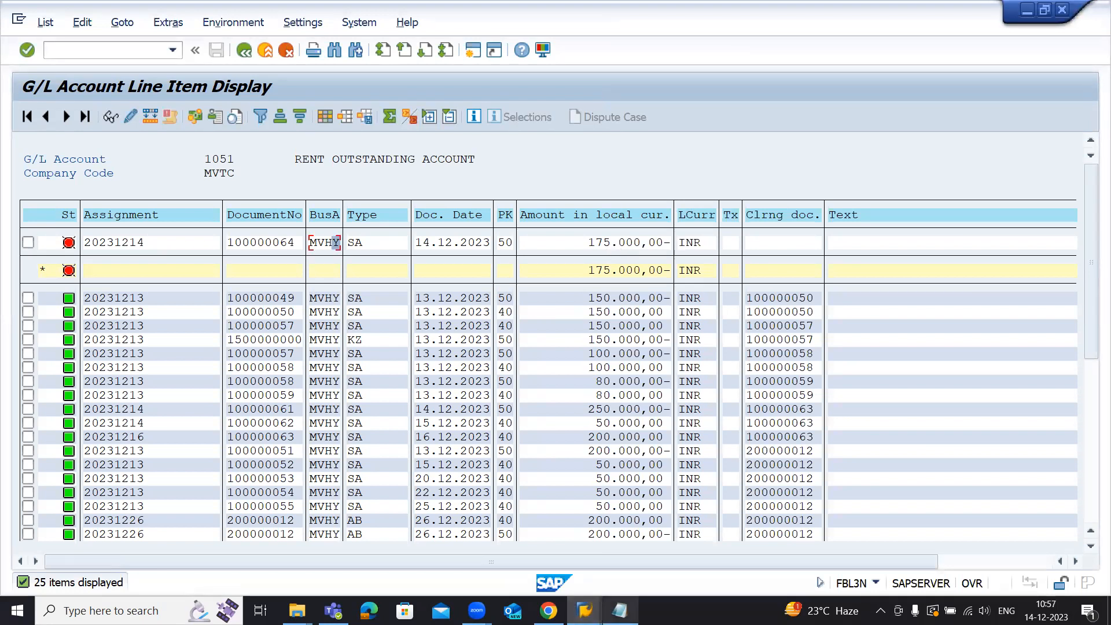
pyautogui.click(620, 611)
pyautogui.moveTo(676, 114); pyautogui.dragTo(537, 103)
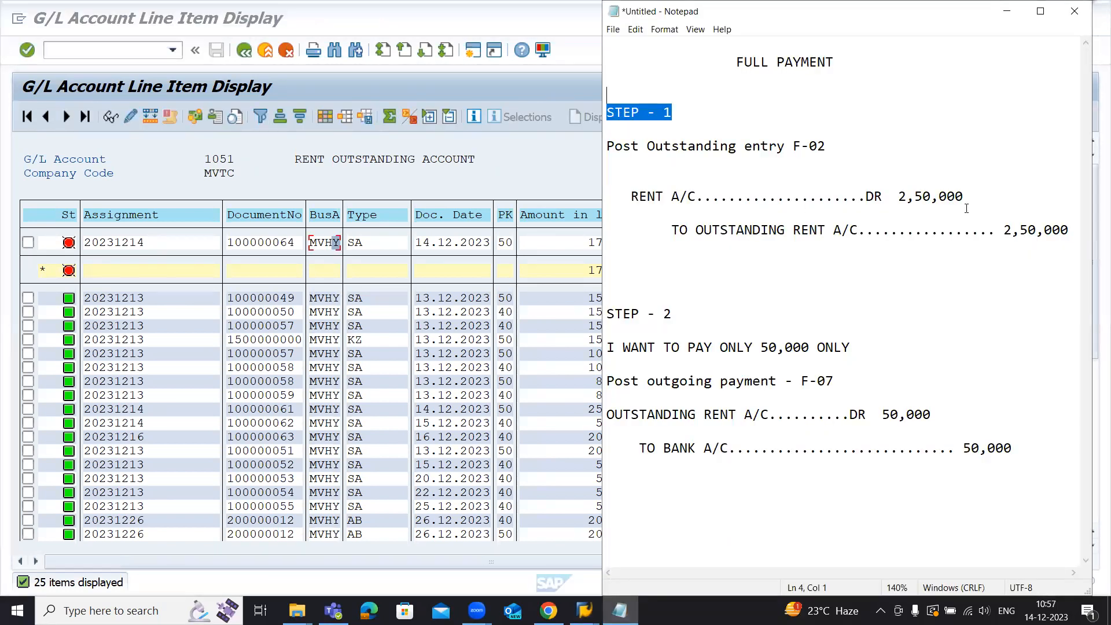
pyautogui.click(935, 212)
pyautogui.moveTo(901, 196)
pyautogui.mouseDown()
pyautogui.moveTo(983, 186)
pyautogui.moveTo(897, 192)
pyautogui.mouseUp()
pyautogui.click(982, 185)
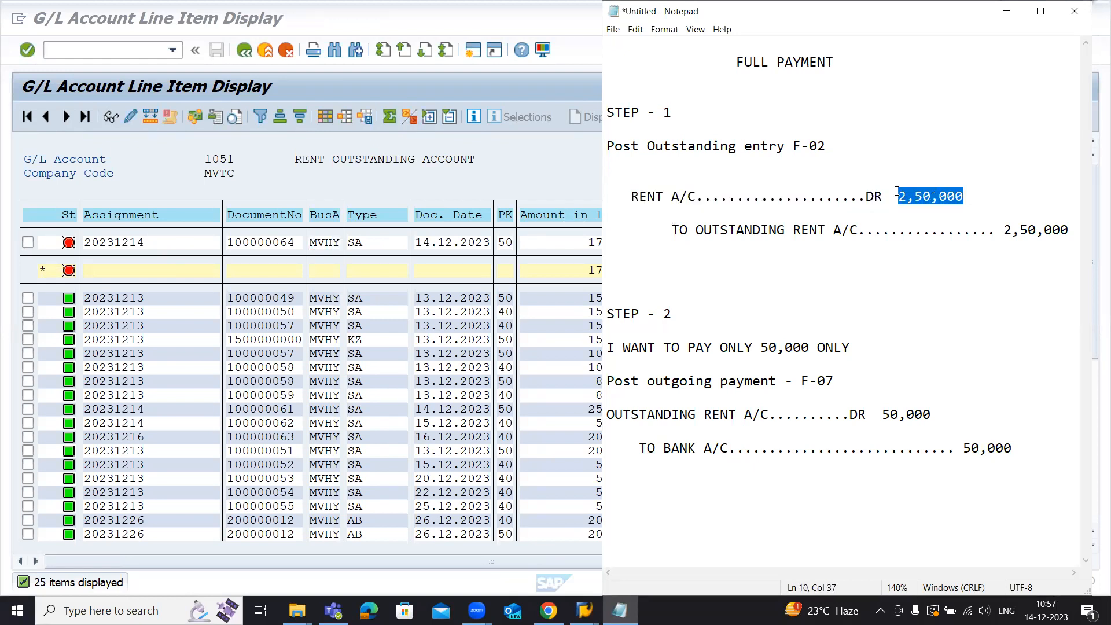
pyautogui.write('175000')
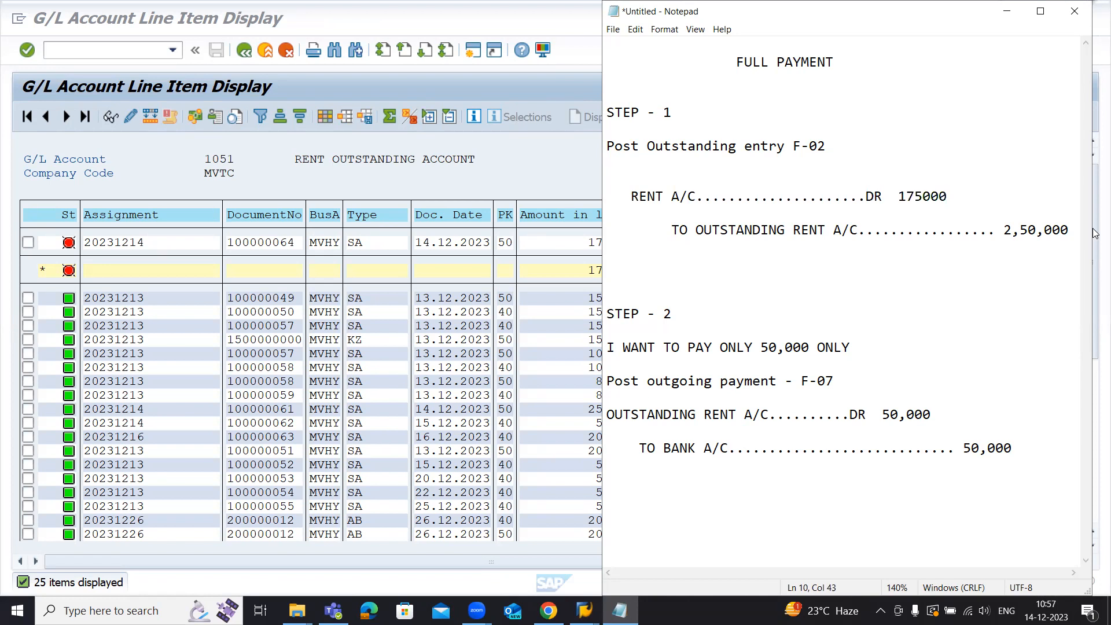
pyautogui.moveTo(1009, 228); pyautogui.dragTo(1069, 223)
pyautogui.write('17')
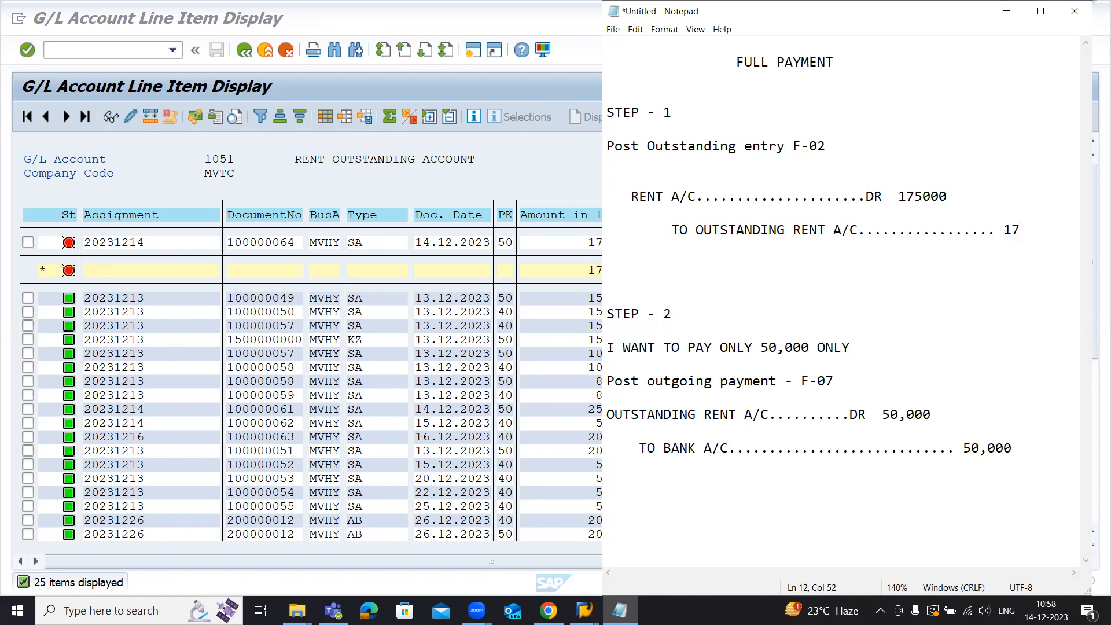
pyautogui.write('5000')
# Step: Delete the 50,000-only payment line under Step 2 and set the outstanding rent debit and bank credit amounts to 175000
pyautogui.moveTo(858, 346); pyautogui.dragTo(612, 340)
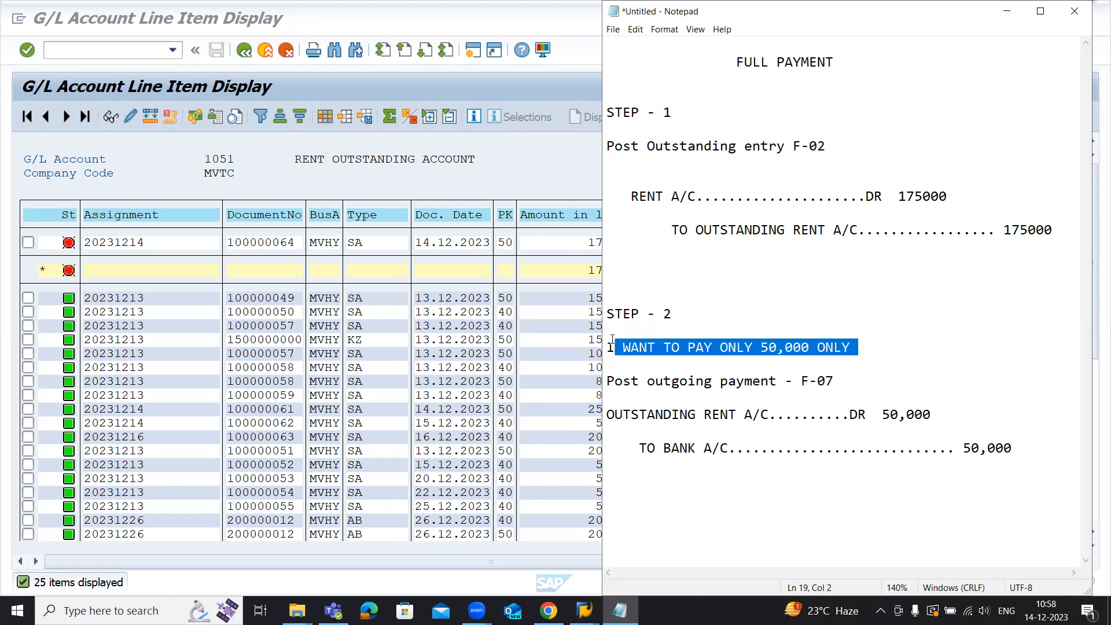
pyautogui.press('BackSpace')
pyautogui.press('BackSpace')
pyautogui.moveTo(932, 414); pyautogui.dragTo(876, 412)
pyautogui.write('17')
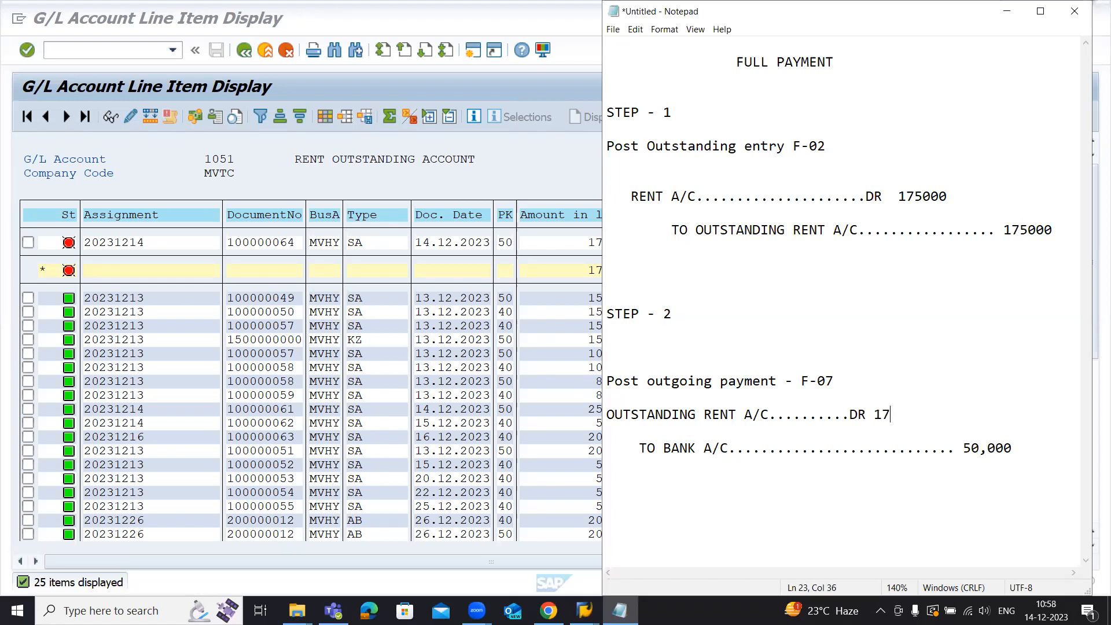
pyautogui.write('5000')
pyautogui.moveTo(1013, 448); pyautogui.dragTo(963, 455)
pyautogui.write('175000')
# Step: Return to SAP and open transaction F-07 for outgoing payments in a new session
pyautogui.click(527, 318)
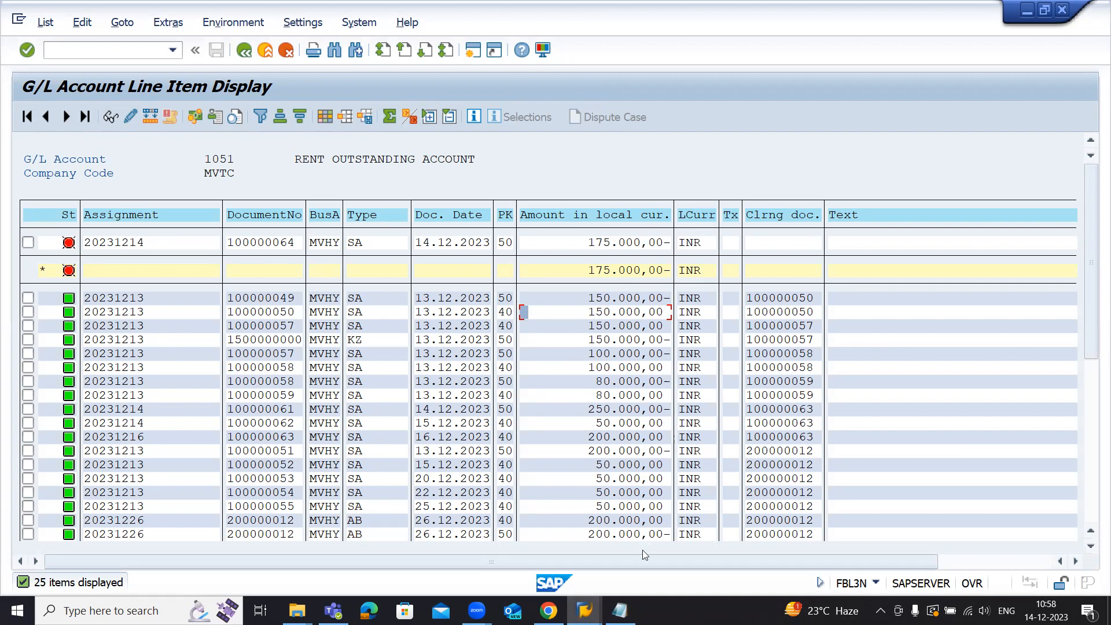
pyautogui.click(620, 611)
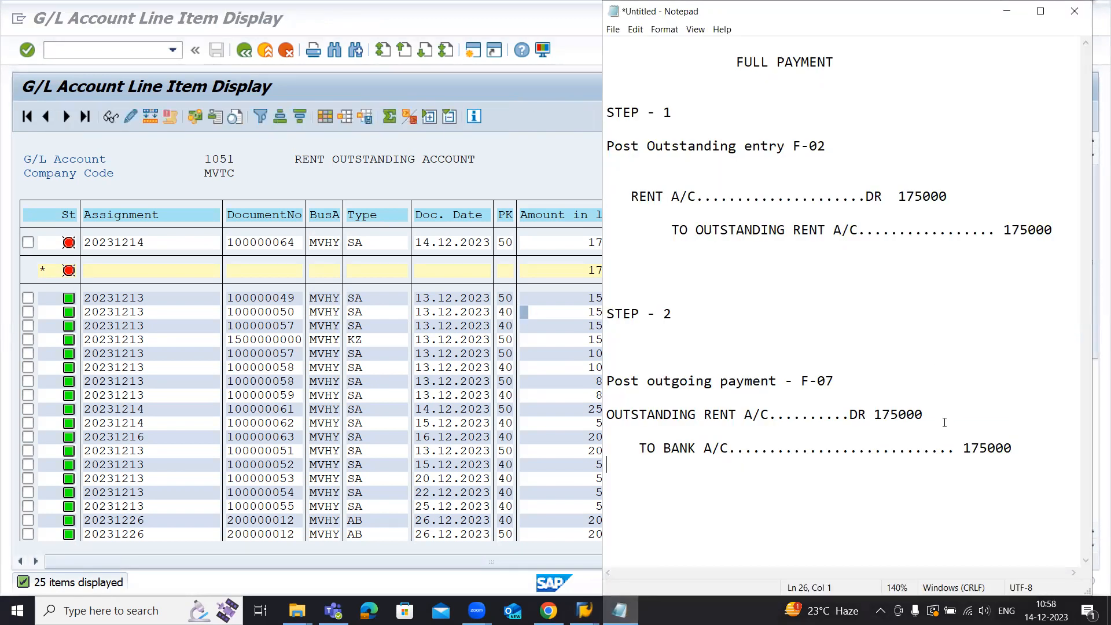
pyautogui.click(499, 249)
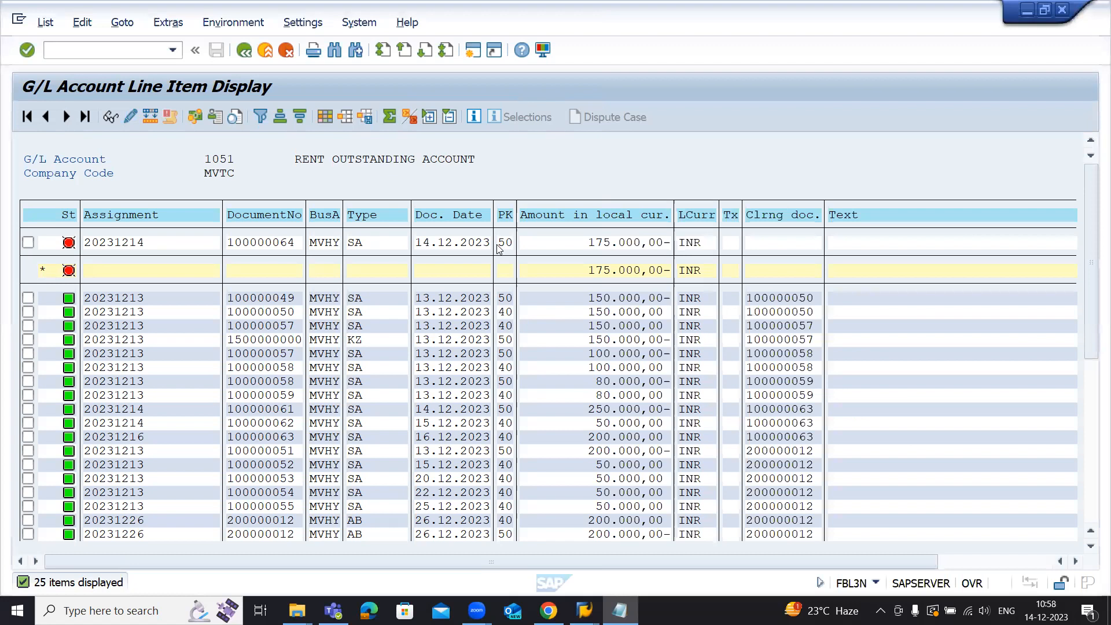
pyautogui.click(470, 55)
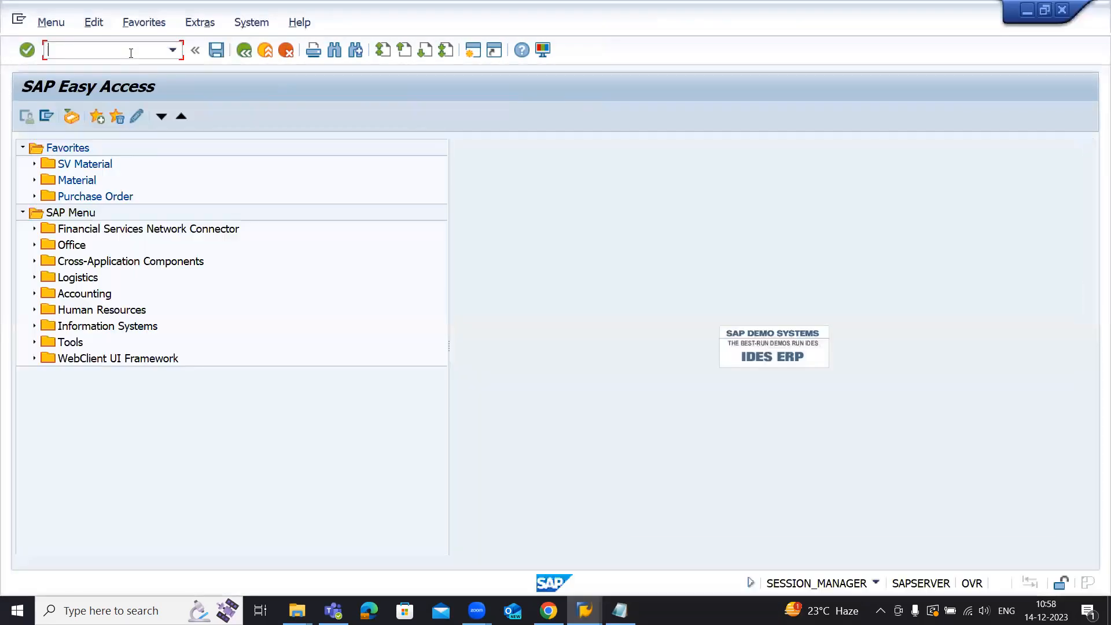
pyautogui.write('07')
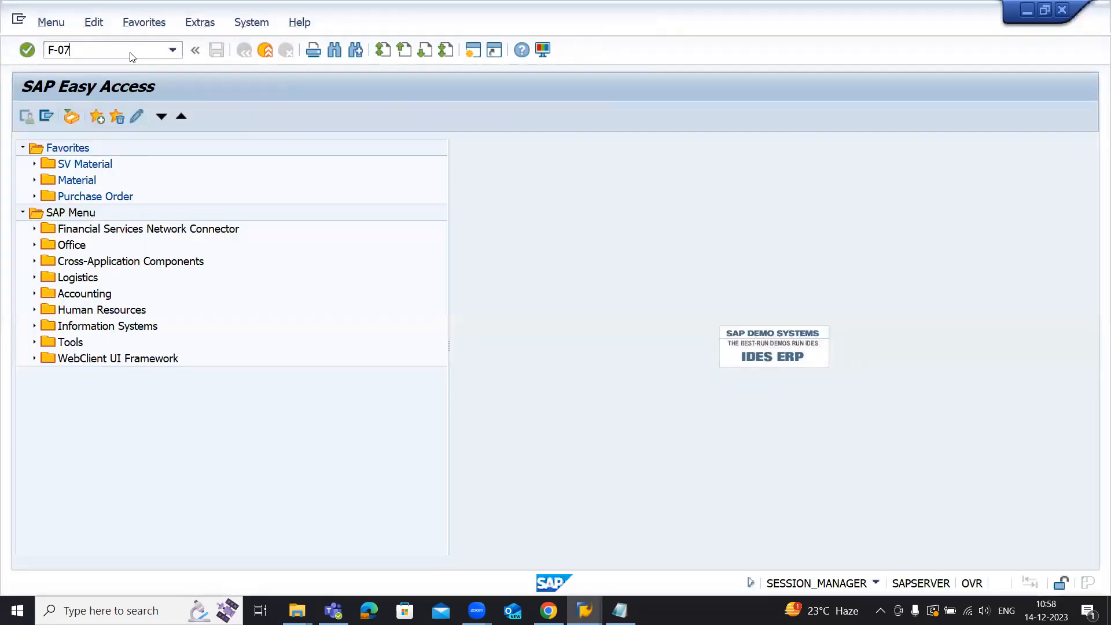
pyautogui.press('Return')
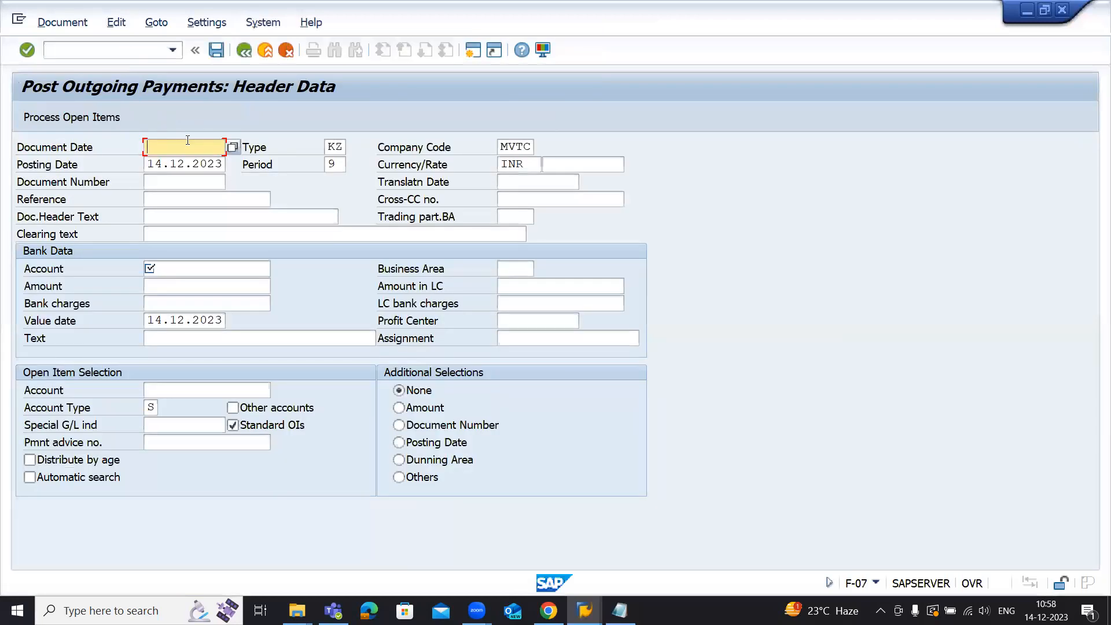
# Step: Set the payment's document date and posting date to 16.12.2023 and its document type to SA
pyautogui.write('16.12.2023')
pyautogui.press('Tab')
pyautogui.press('BackSpace')
pyautogui.press('BackSpace')
pyautogui.press('BackSpace')
pyautogui.press('BackSpace')
pyautogui.press('BackSpace')
pyautogui.press('BackSpace')
pyautogui.press('BackSpace')
pyautogui.press('BackSpace')
pyautogui.press('BackSpace')
pyautogui.press('BackSpace')
pyautogui.write('1.12')
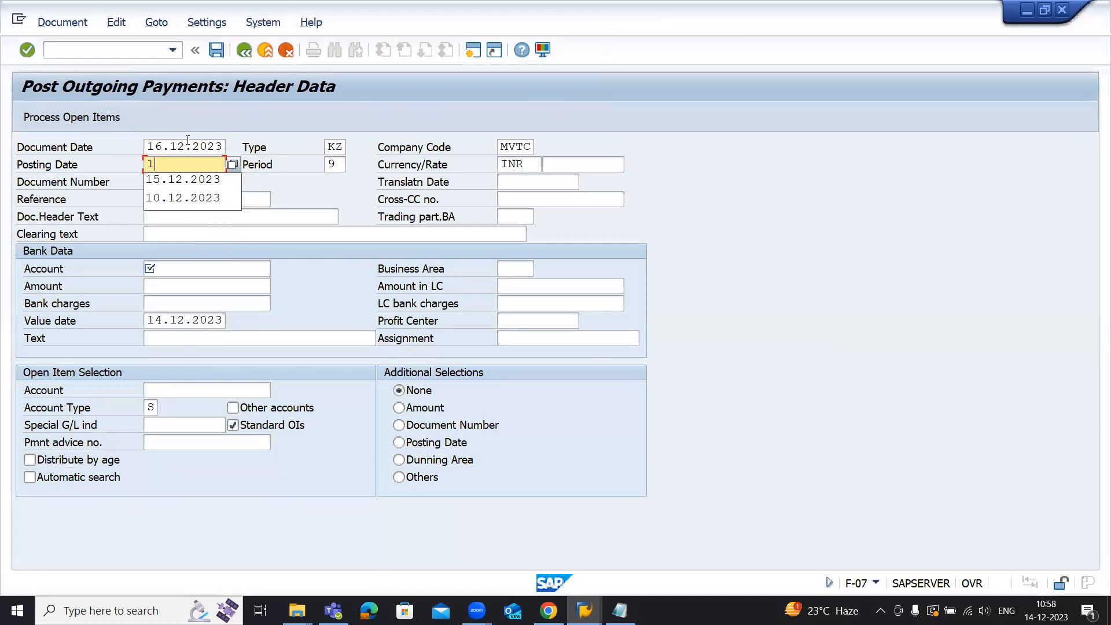
pyautogui.press('BackSpace')
pyautogui.press('BackSpace')
pyautogui.press('BackSpace')
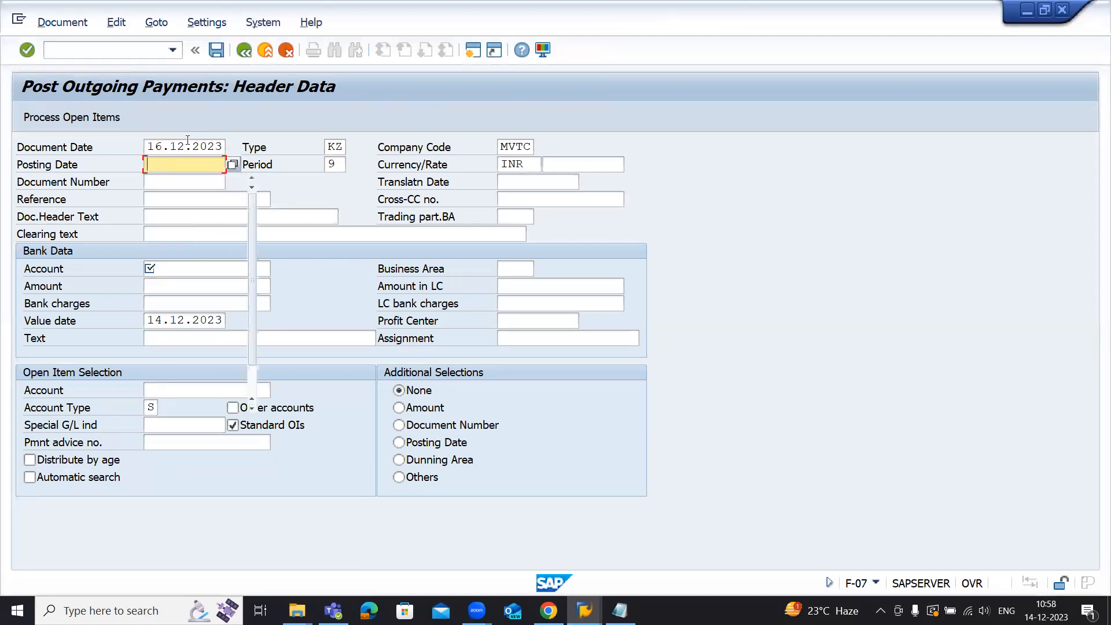
pyautogui.write('6.12.2023')
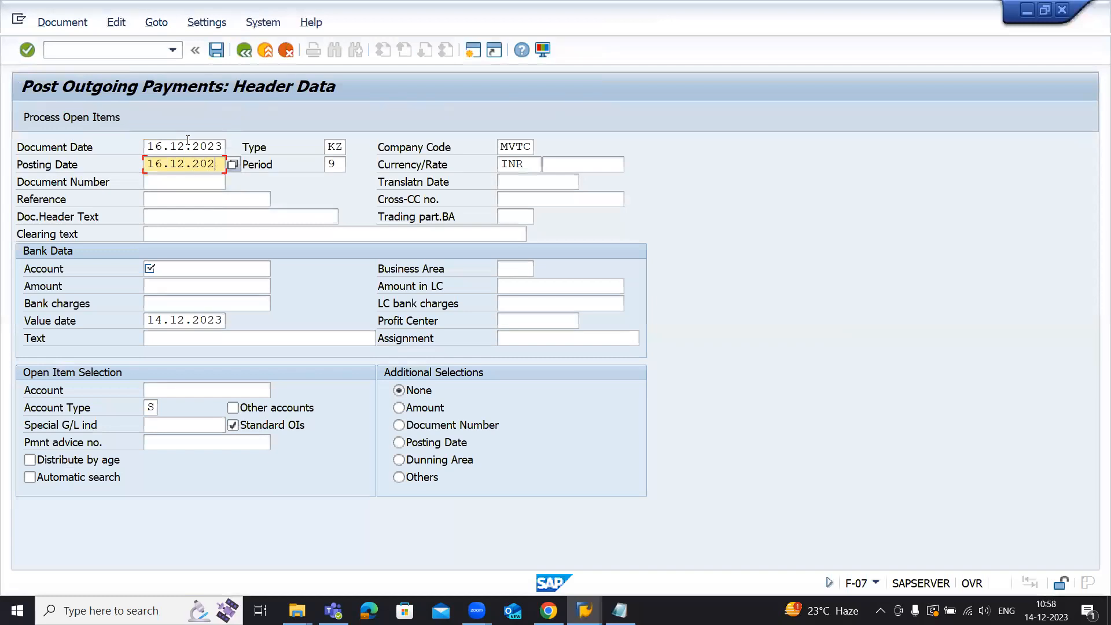
pyautogui.click(334, 144)
pyautogui.write('SA')
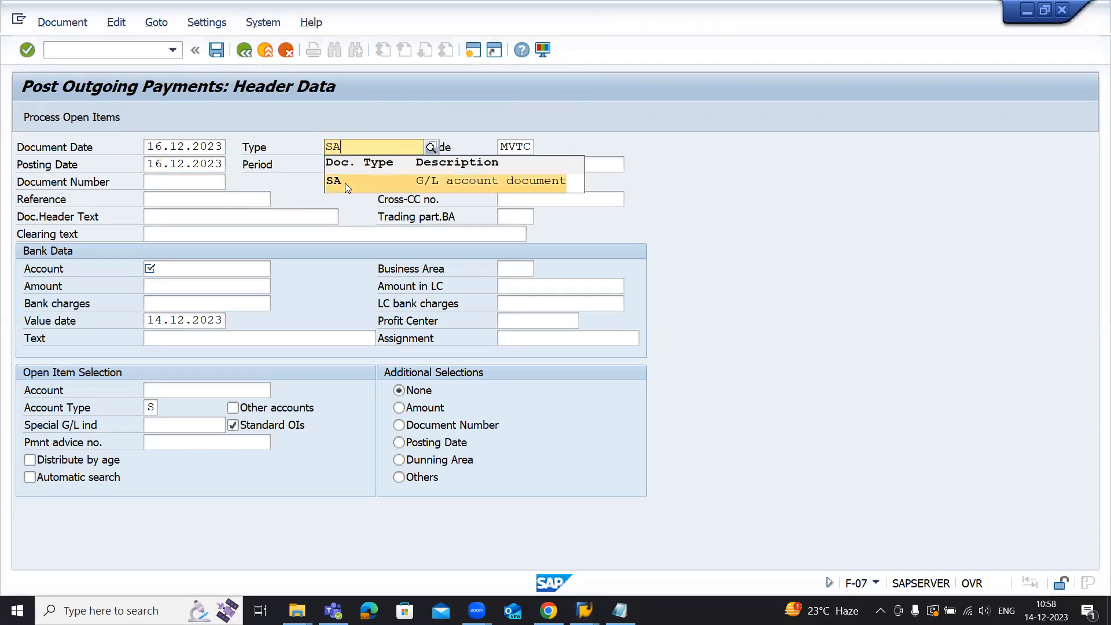
# Step: Enter bank G/L account 2000 with amount 175000, and G/L account 1051 for the open item selection
pyautogui.click(215, 271)
pyautogui.write('2000')
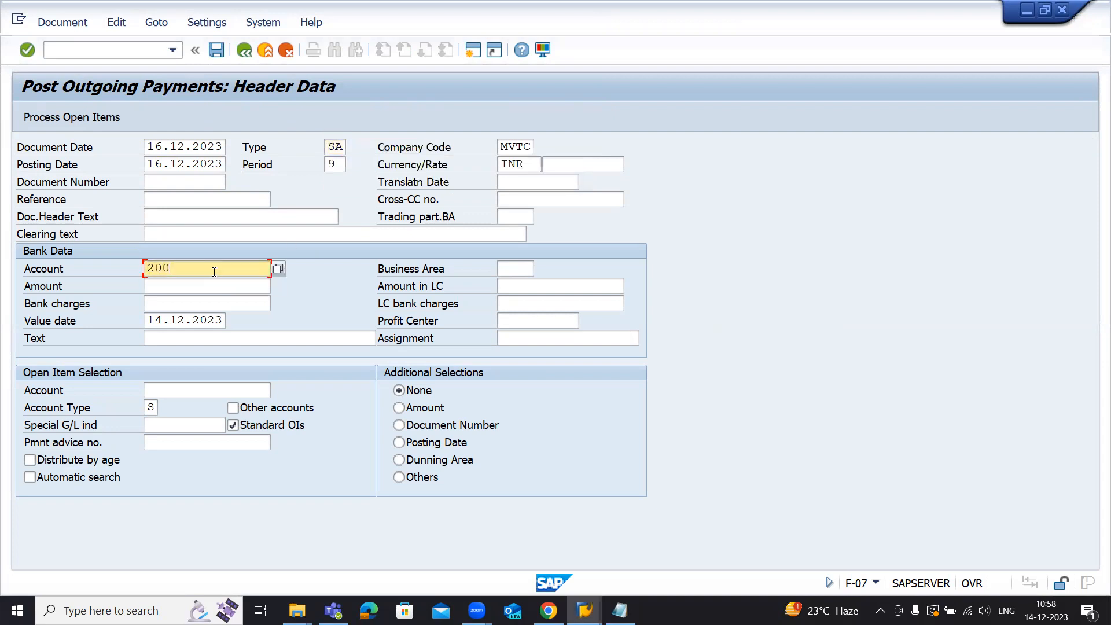
pyautogui.click(215, 290)
pyautogui.write('175000')
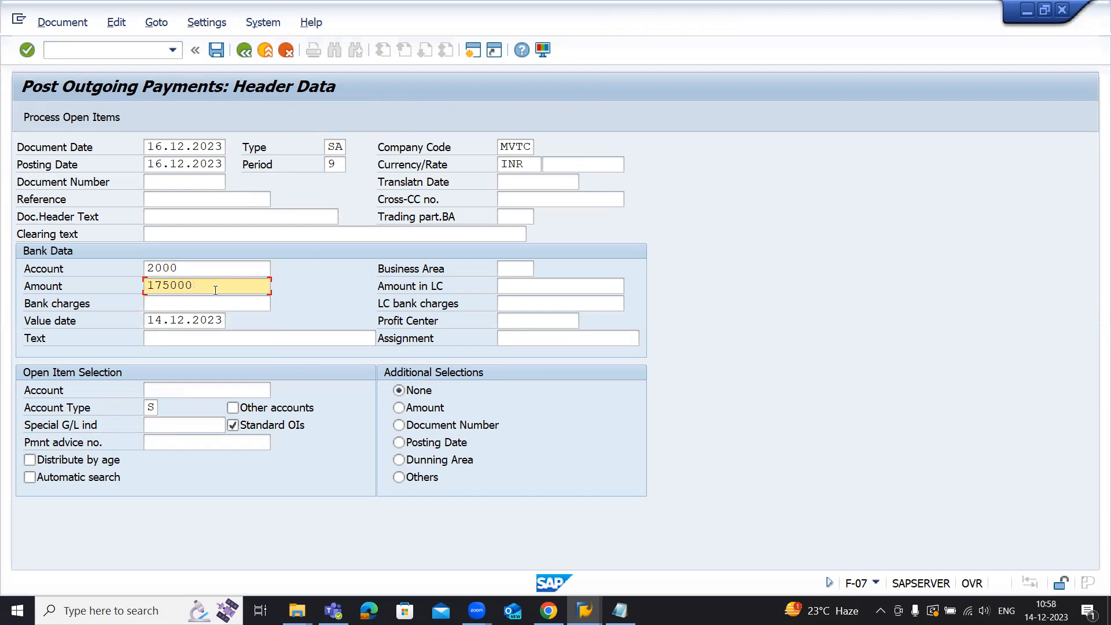
pyautogui.press('BackSpace')
pyautogui.write('0')
pyautogui.click(165, 393)
pyautogui.write('1051')
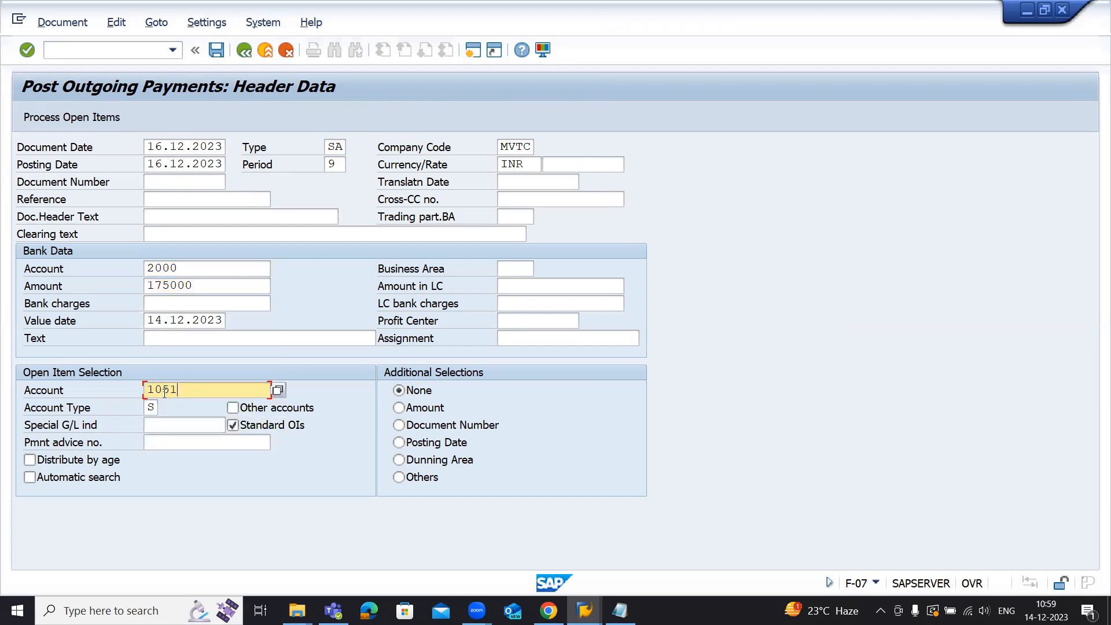
# Step: Check the rent outstanding account against the G/L line item display and process its open items in the payment
pyautogui.click(584, 611)
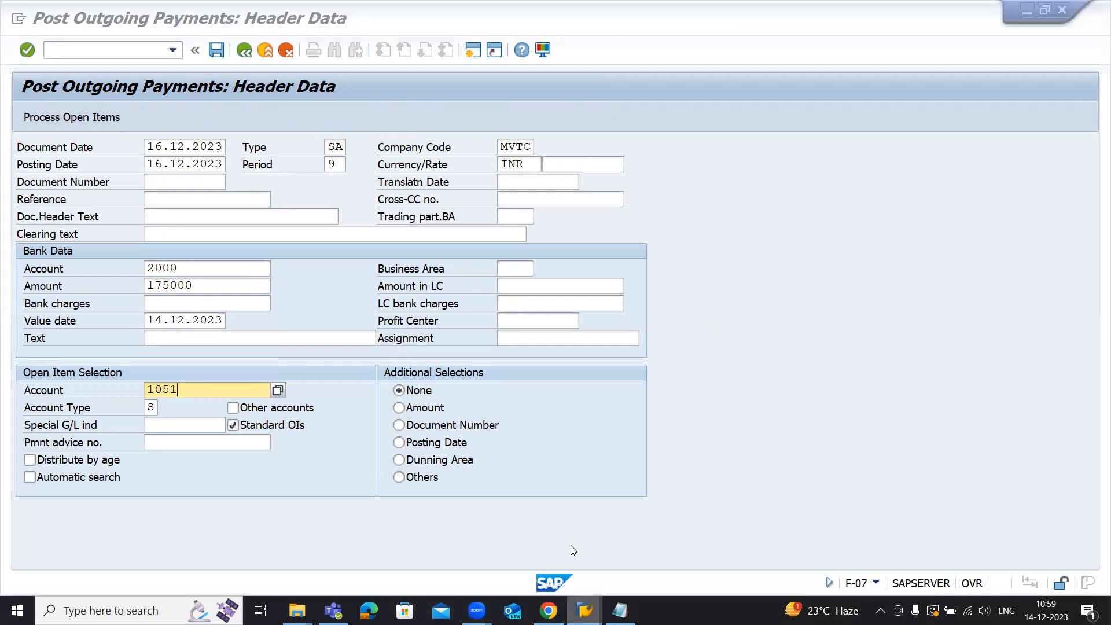
pyautogui.click(571, 545)
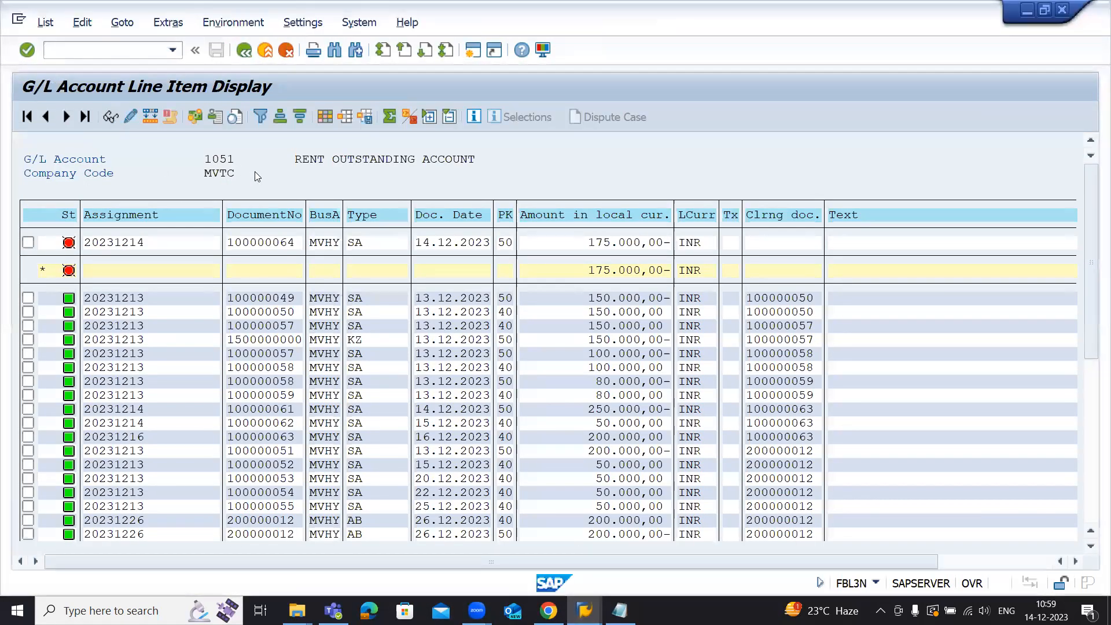
pyautogui.click(246, 160)
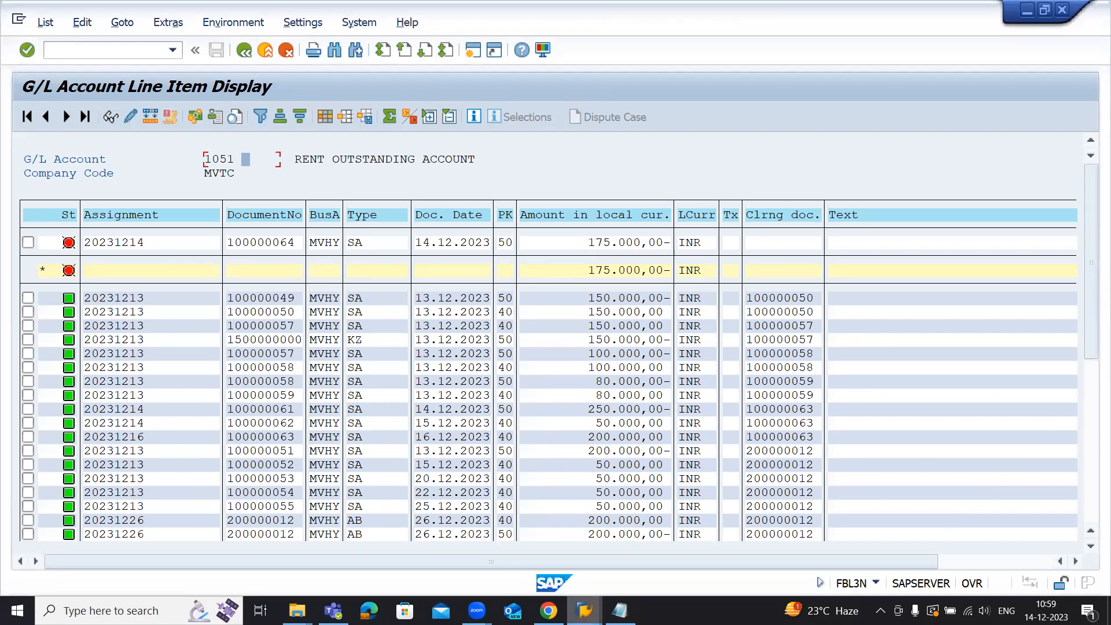
pyautogui.moveTo(584, 610)
pyautogui.click(680, 555)
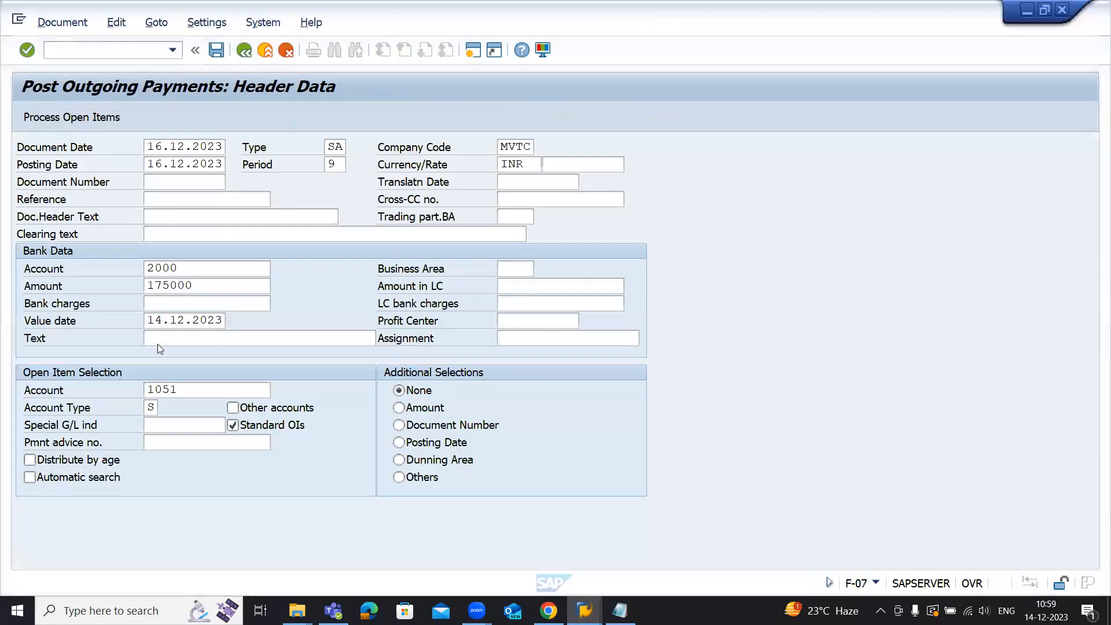
pyautogui.click(211, 393)
pyautogui.click(35, 118)
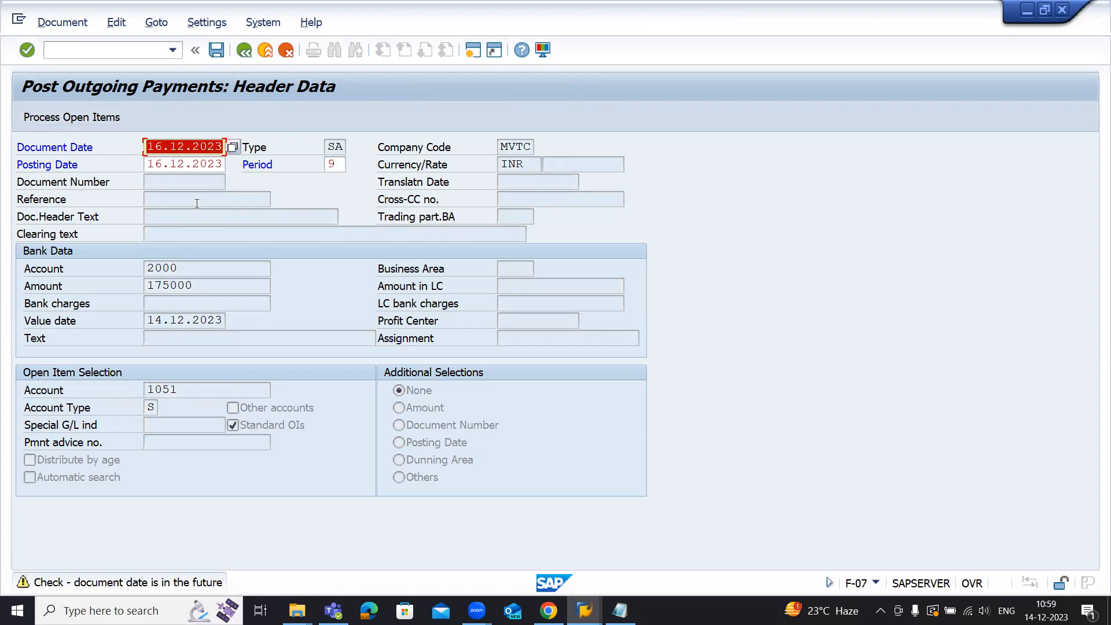
pyautogui.press('Return')
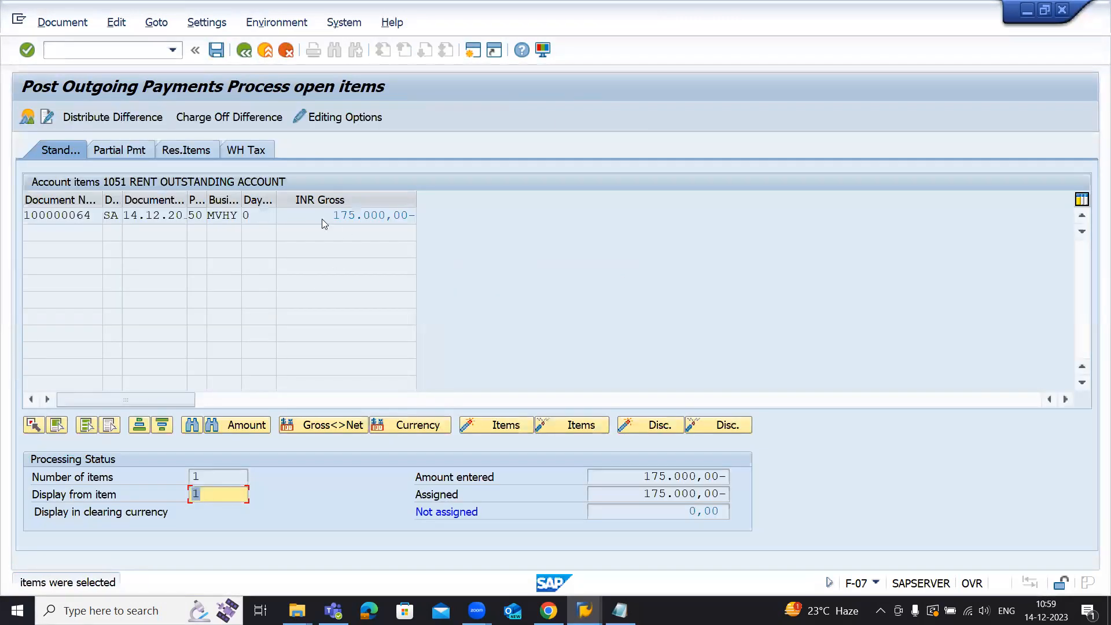
# Step: Compare the open item's gross amount with the entered, assigned and unassigned amounts, and review the partial payment and residual item views
pyautogui.moveTo(322, 219); pyautogui.dragTo(435, 216)
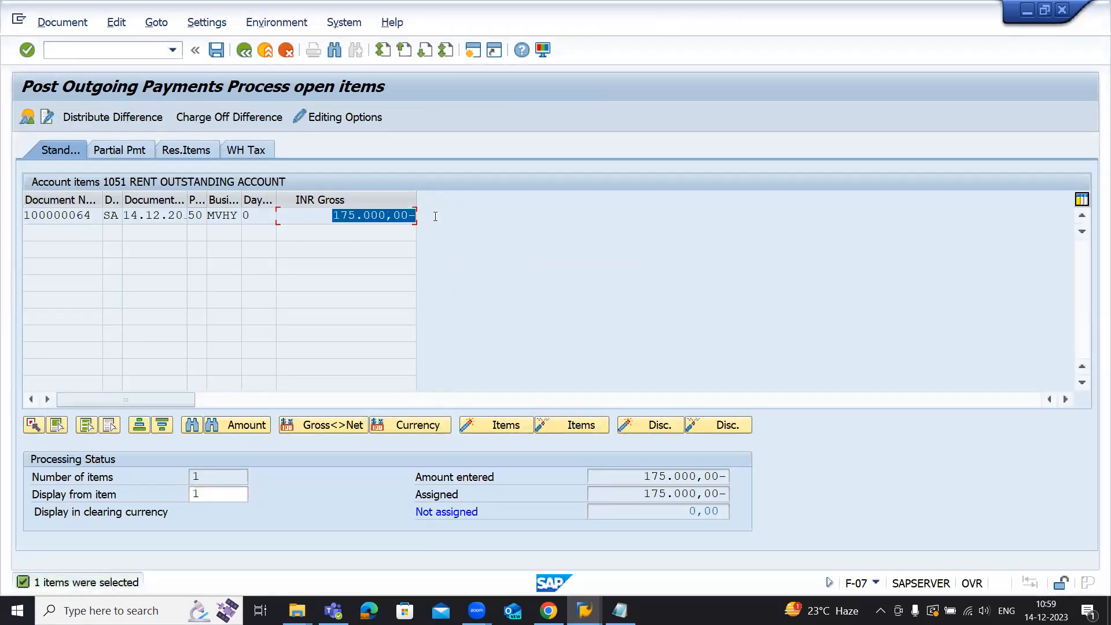
pyautogui.moveTo(641, 478); pyautogui.dragTo(759, 464)
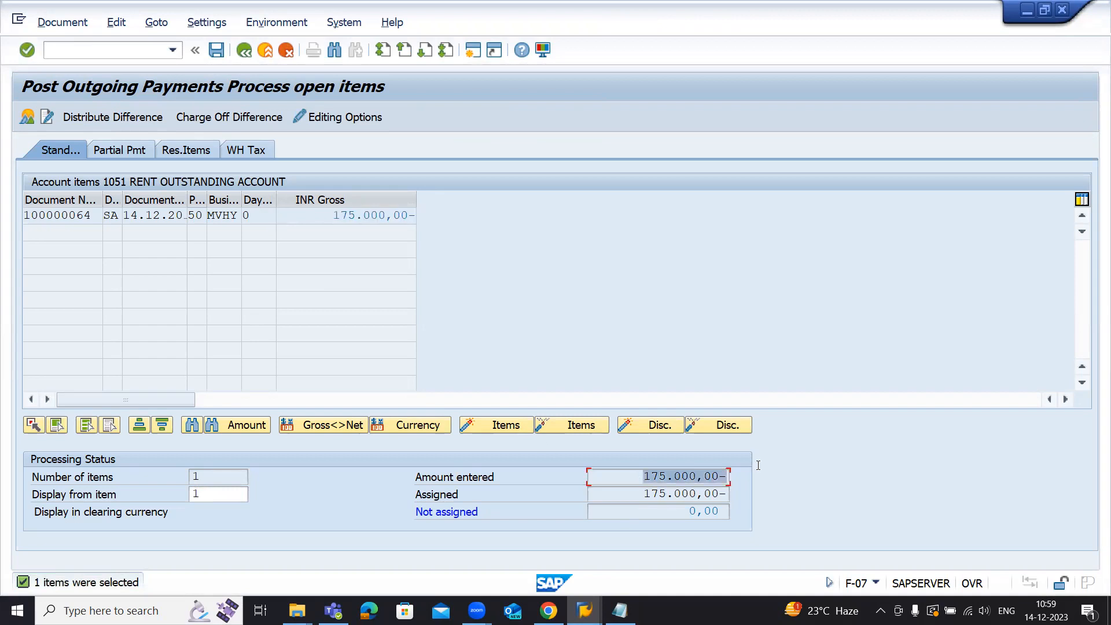
pyautogui.moveTo(628, 487); pyautogui.dragTo(707, 531)
pyautogui.moveTo(643, 477); pyautogui.dragTo(761, 476)
pyautogui.moveTo(643, 495); pyautogui.dragTo(730, 521)
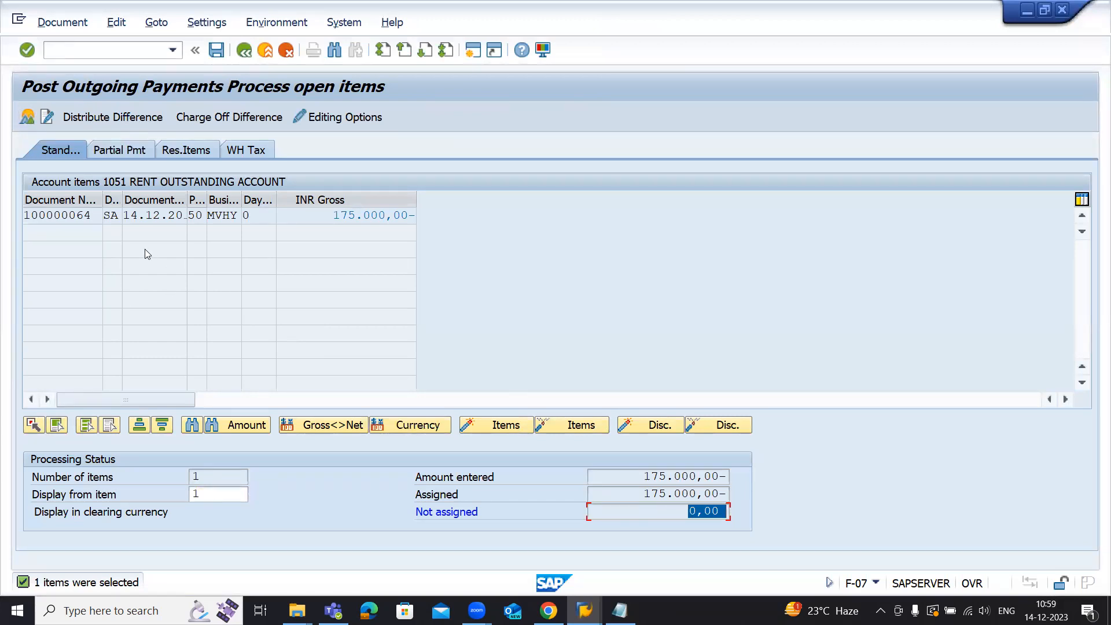
pyautogui.click(117, 150)
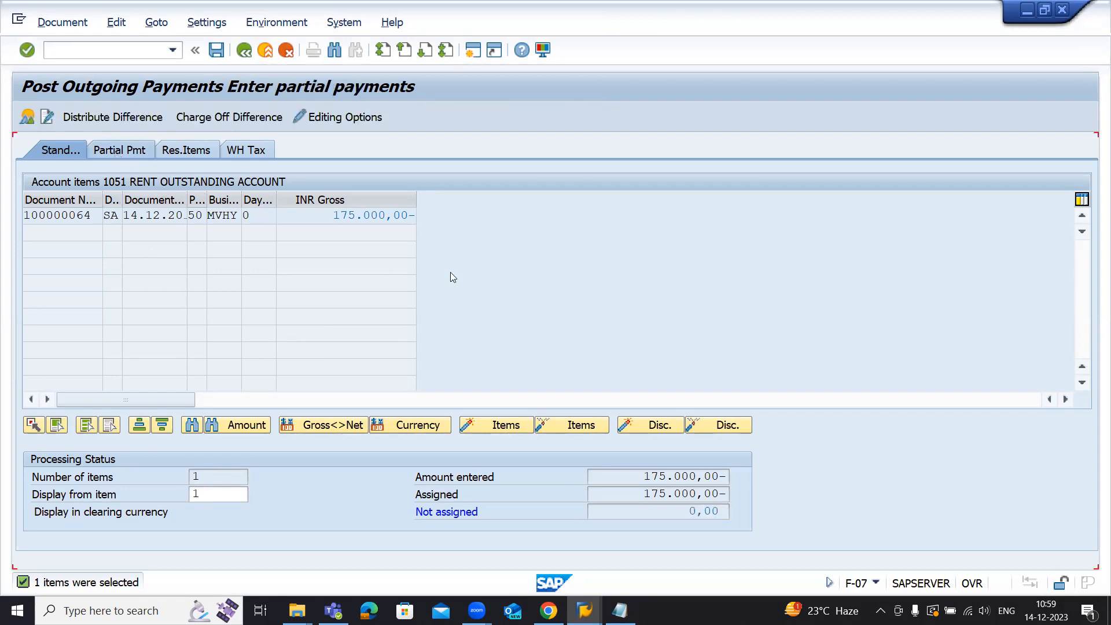
pyautogui.moveTo(423, 216); pyautogui.dragTo(514, 217)
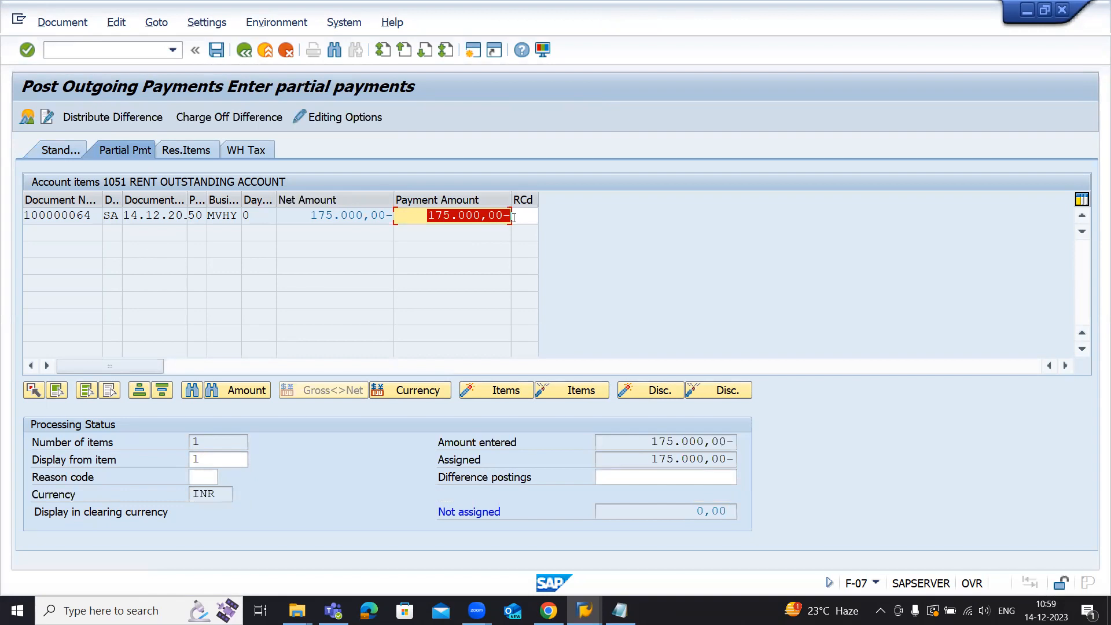
pyautogui.click(183, 143)
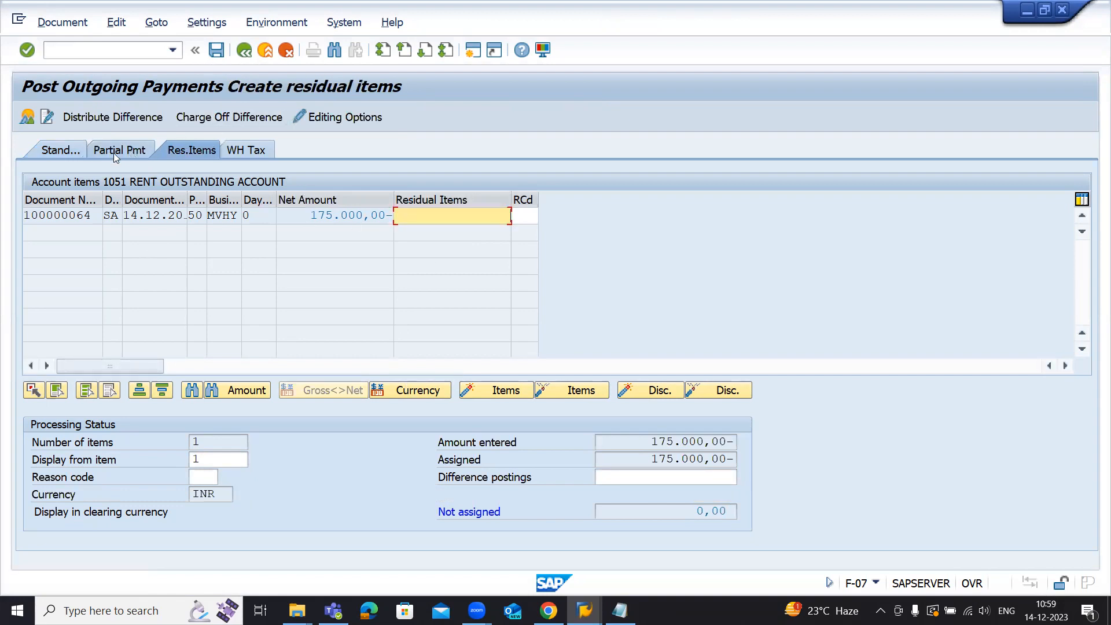
pyautogui.click(73, 151)
pyautogui.moveTo(643, 480); pyautogui.dragTo(733, 513)
pyautogui.click(660, 489)
pyautogui.moveTo(660, 487); pyautogui.dragTo(731, 480)
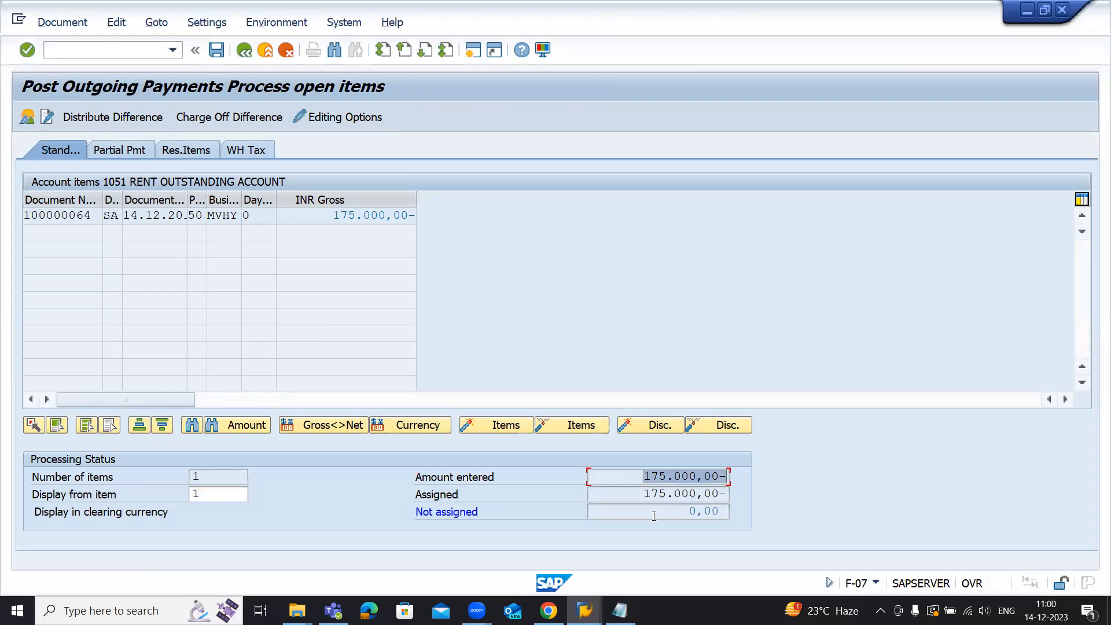
# Step: Display the payment document overview and simulate the posting
pyautogui.click(26, 118)
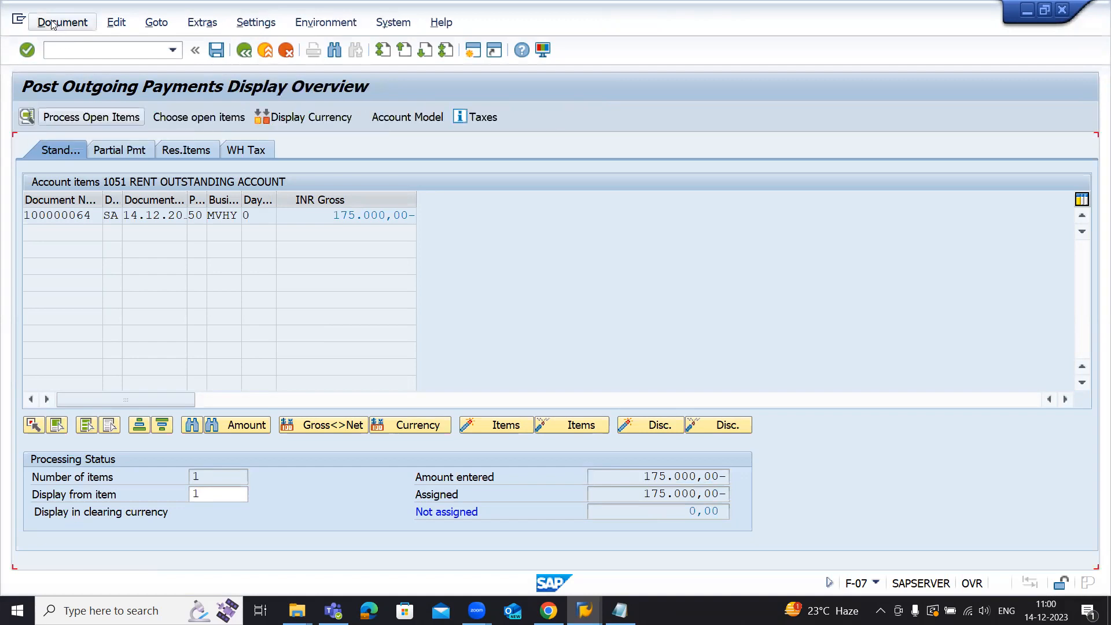
pyautogui.click(53, 23)
pyautogui.click(66, 106)
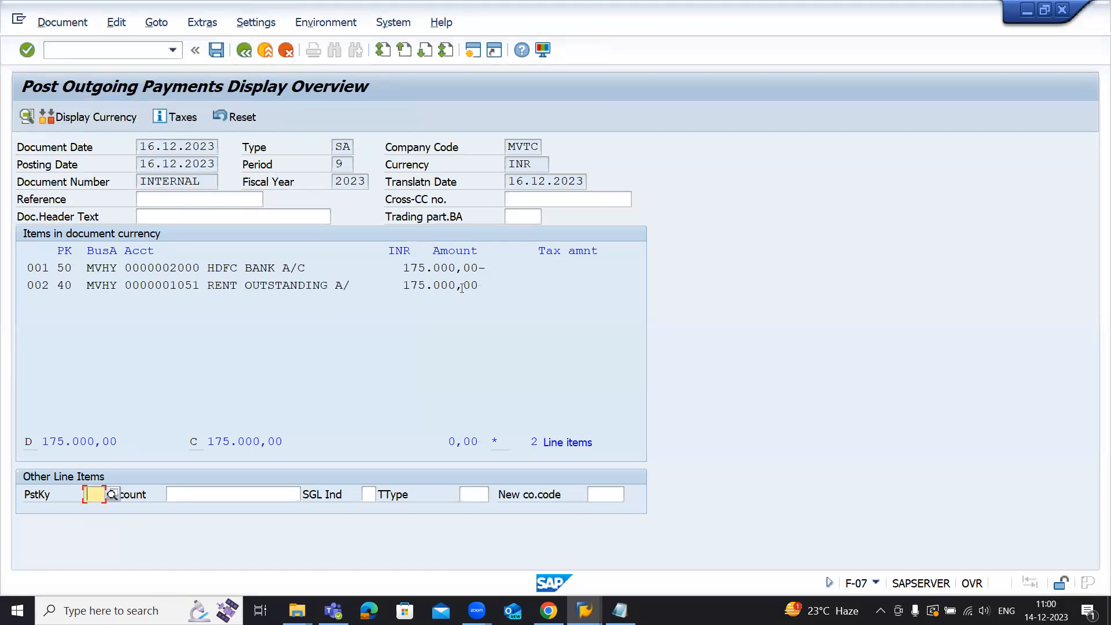
# Step: Review the simulated bank and rent outstanding line items, and post the outgoing payment document
pyautogui.moveTo(472, 269); pyautogui.dragTo(107, 261)
pyautogui.moveTo(478, 286); pyautogui.dragTo(71, 269)
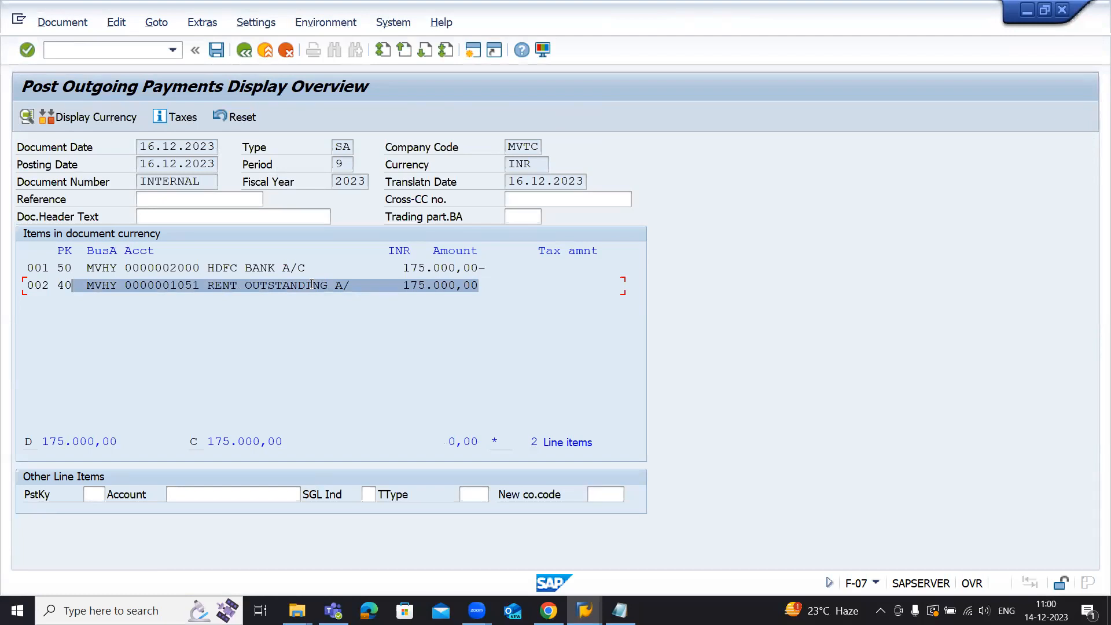
pyautogui.click(204, 351)
pyautogui.moveTo(517, 265); pyautogui.dragTo(83, 77)
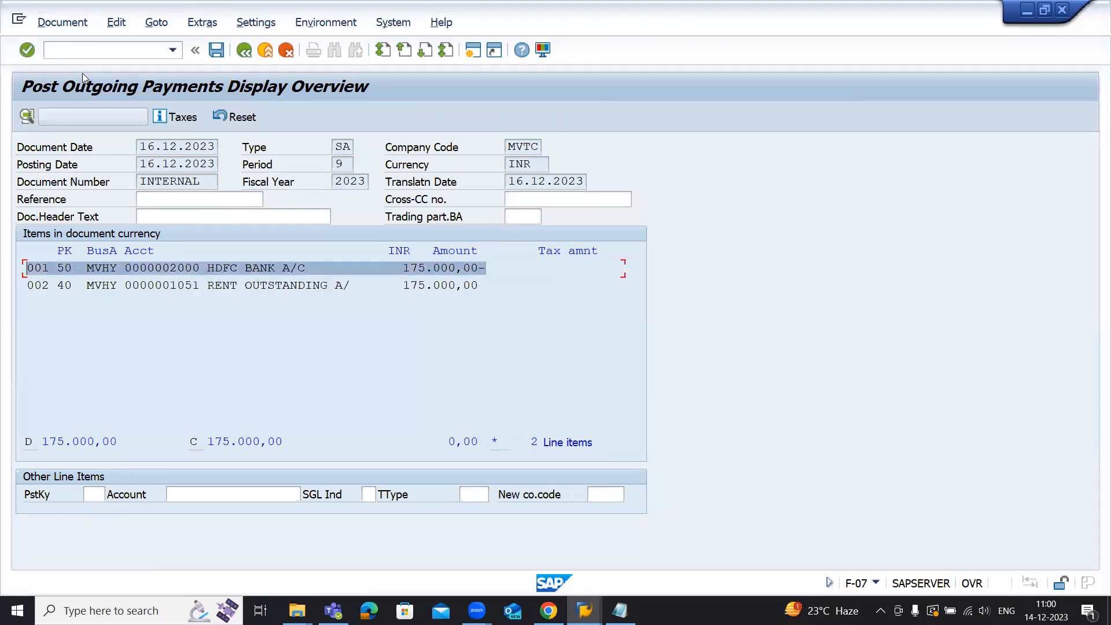
pyautogui.click(218, 52)
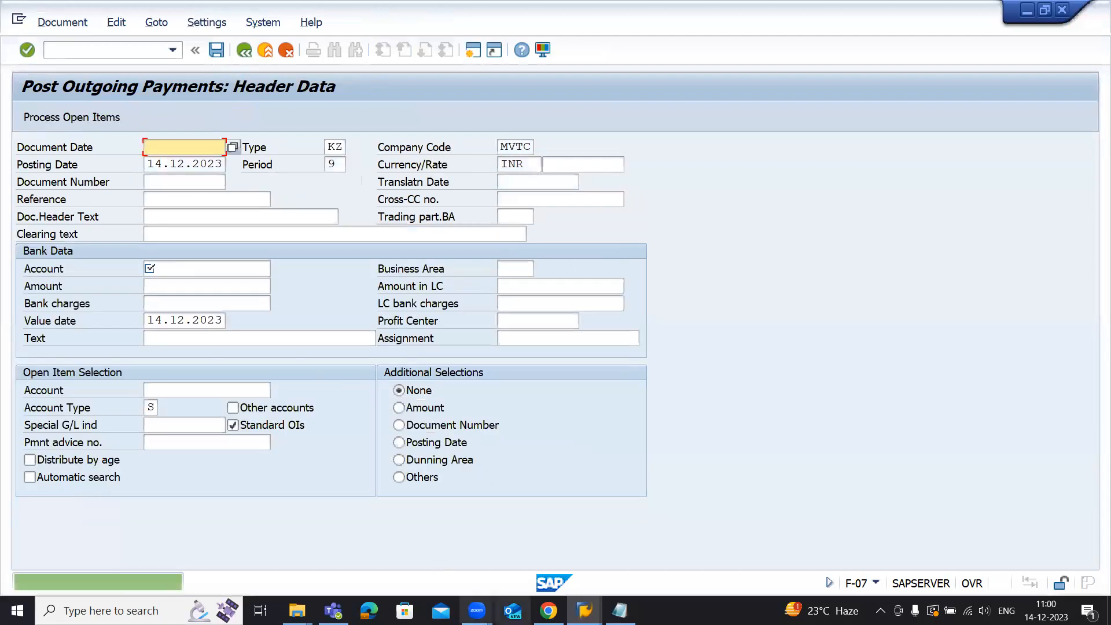
# Step: Switch to the G/L account line item display for account 1051 and refresh the list to check the clearing
pyautogui.moveTo(585, 611)
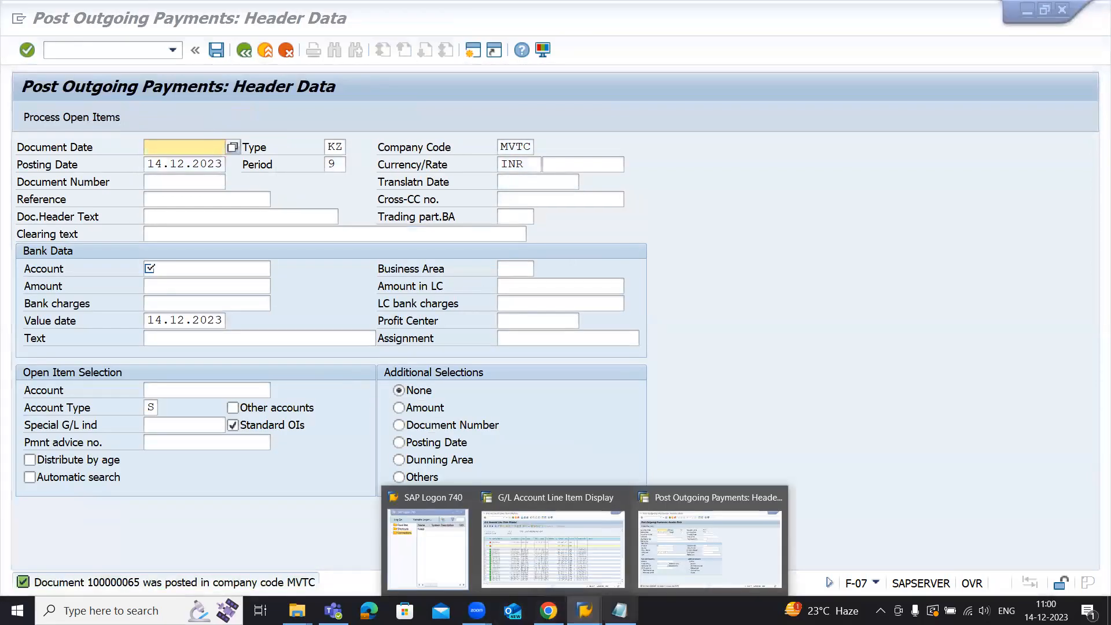
pyautogui.click(556, 566)
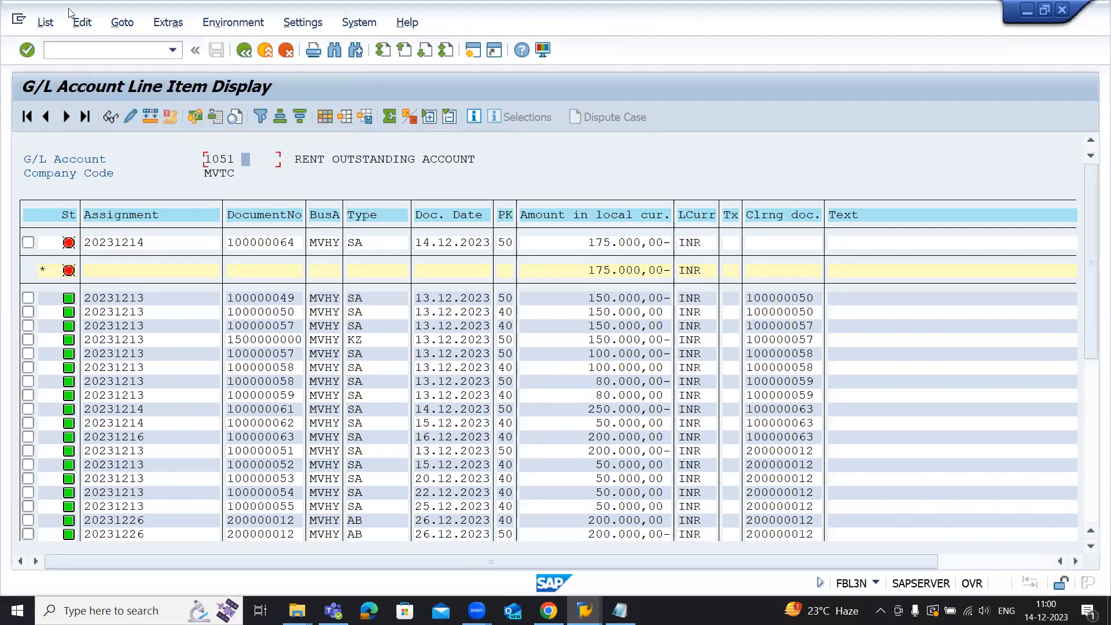
pyautogui.click(45, 22)
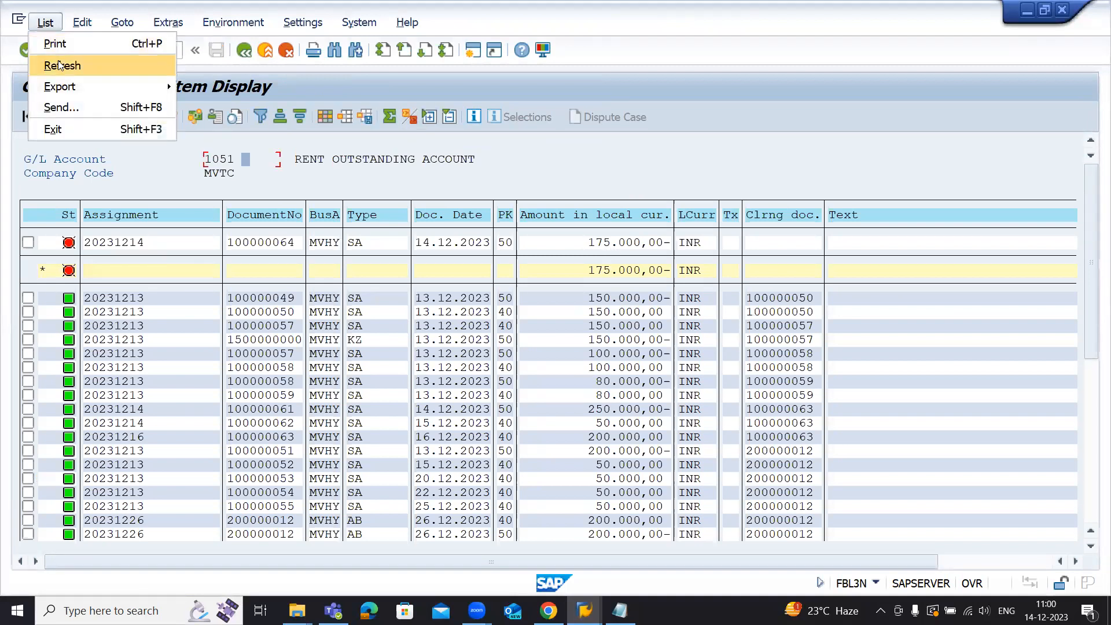
pyautogui.click(59, 65)
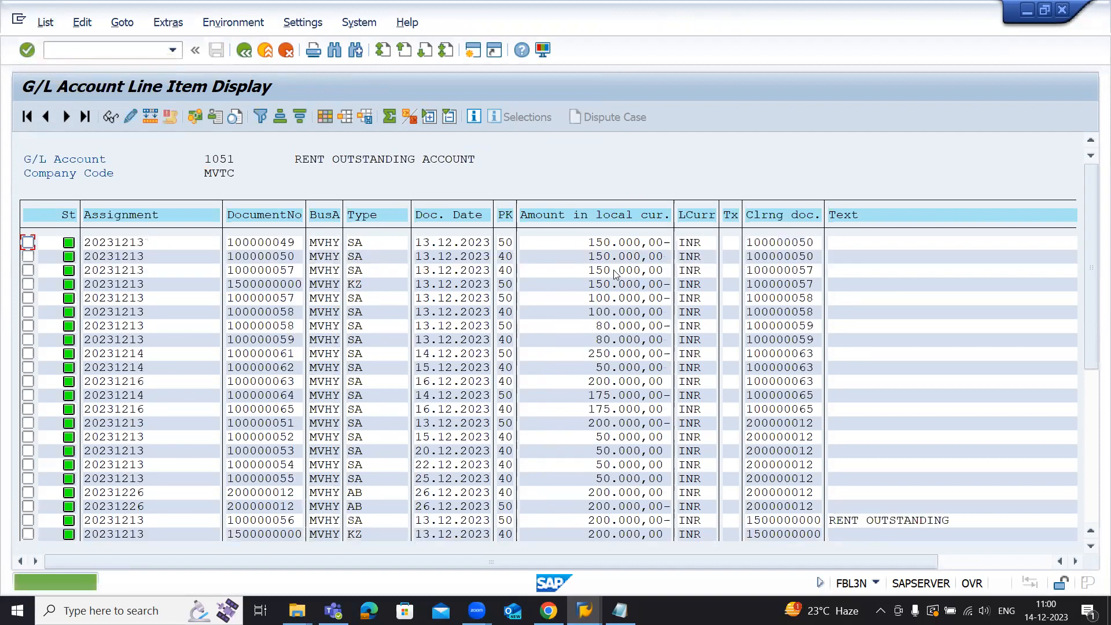